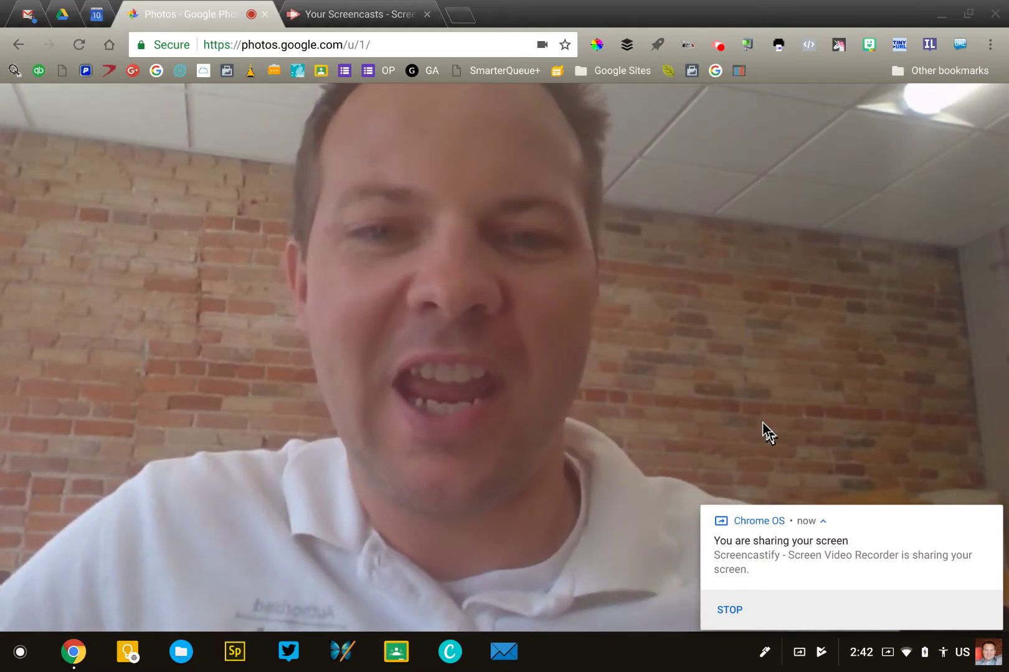
# Dismiss the screen-sharing notification and close the webcam view covering the photo library
pyautogui.click(992, 517)
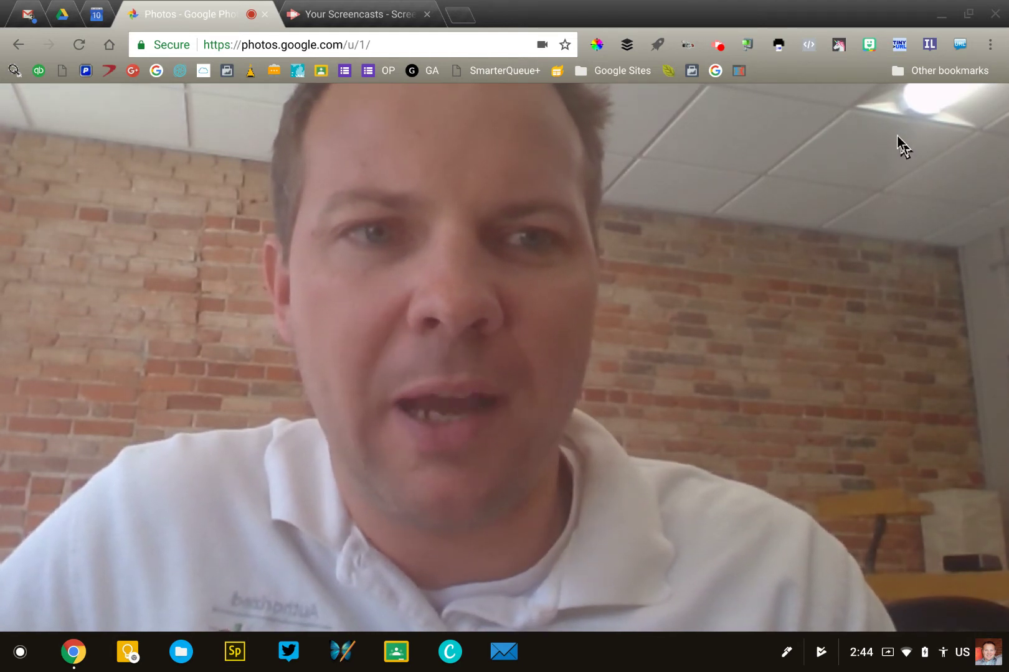
pyautogui.moveTo(781, 138)
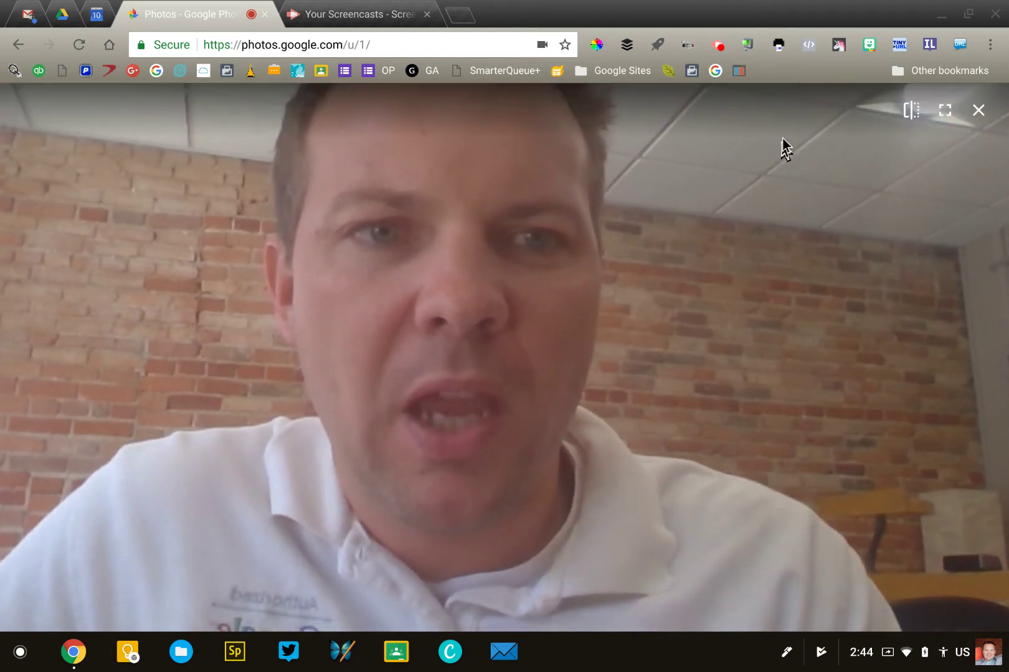
pyautogui.click(966, 112)
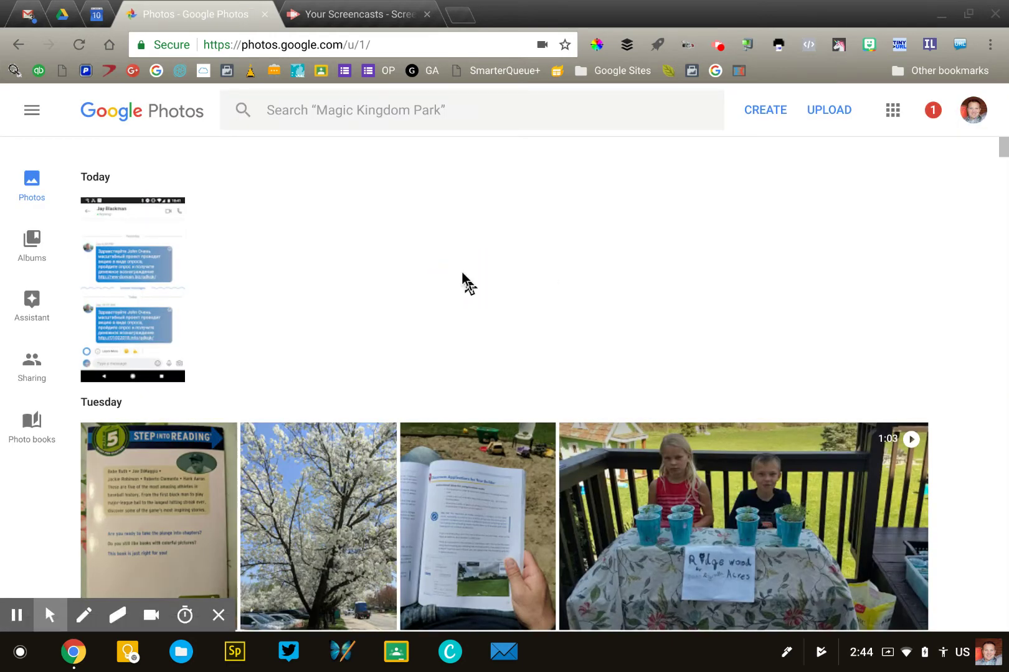
# Open the Google Photos settings and select High quality (free unlimited storage) as the upload size
pyautogui.click(28, 115)
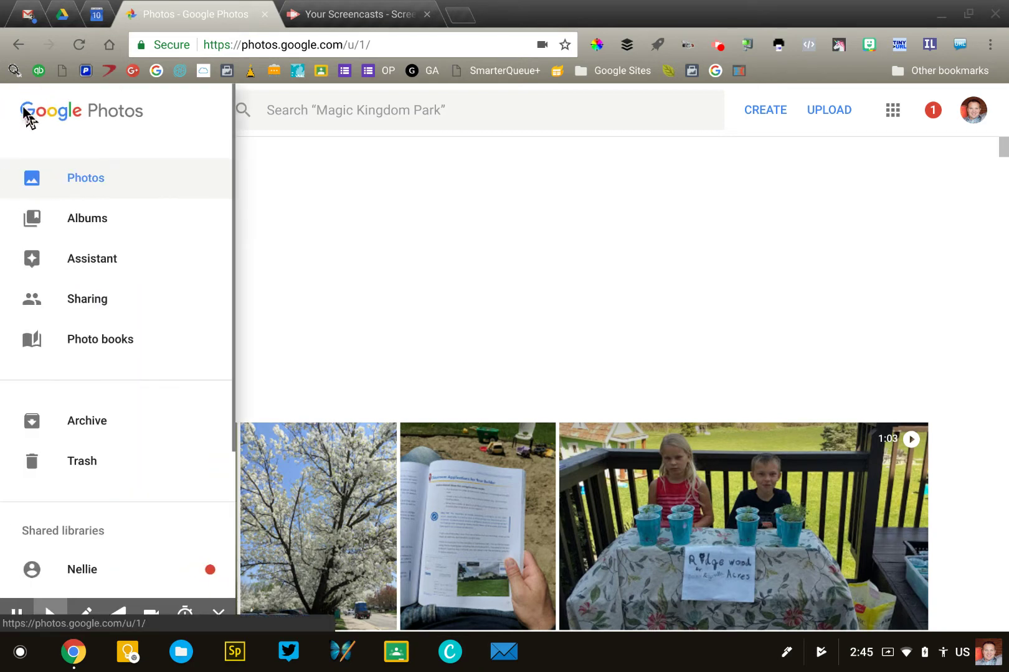
pyautogui.scroll(-4, 90, 401)
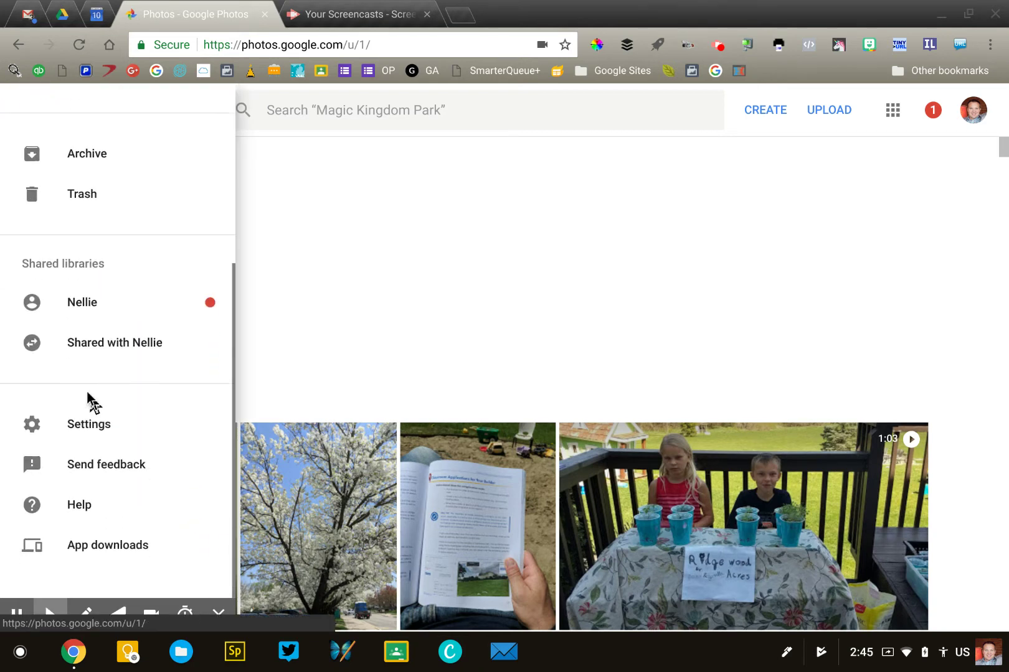
pyautogui.click(64, 430)
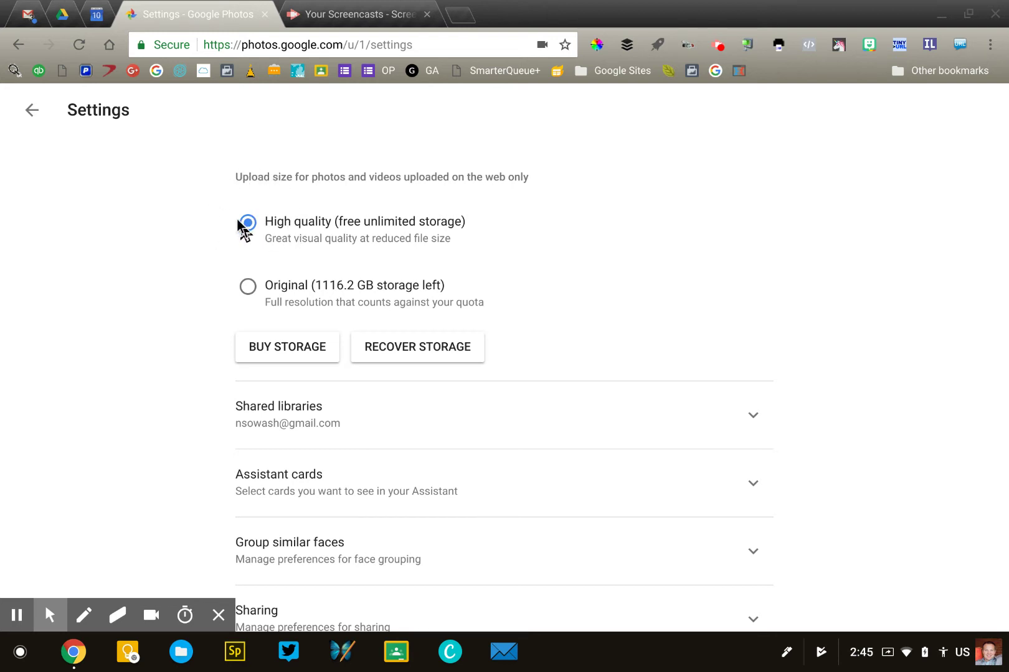
pyautogui.click(239, 221)
# Review the partner access, saving and notification options under Shared libraries, and return to the main photo library
pyautogui.scroll(-4, 265, 229)
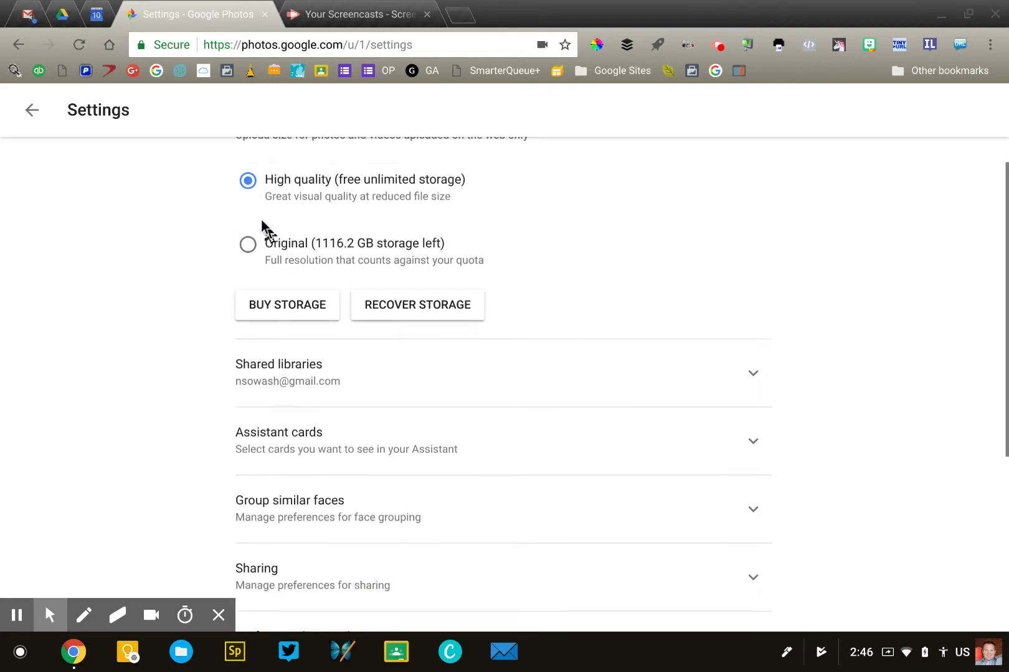
pyautogui.scroll(-1, 261, 221)
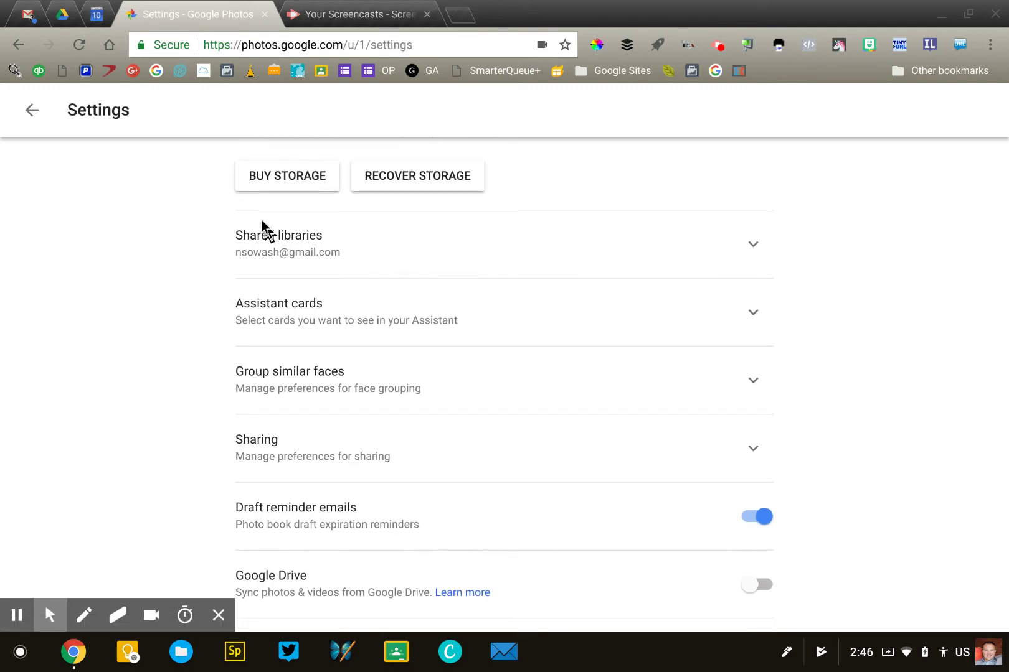
pyautogui.scroll(-1, 261, 220)
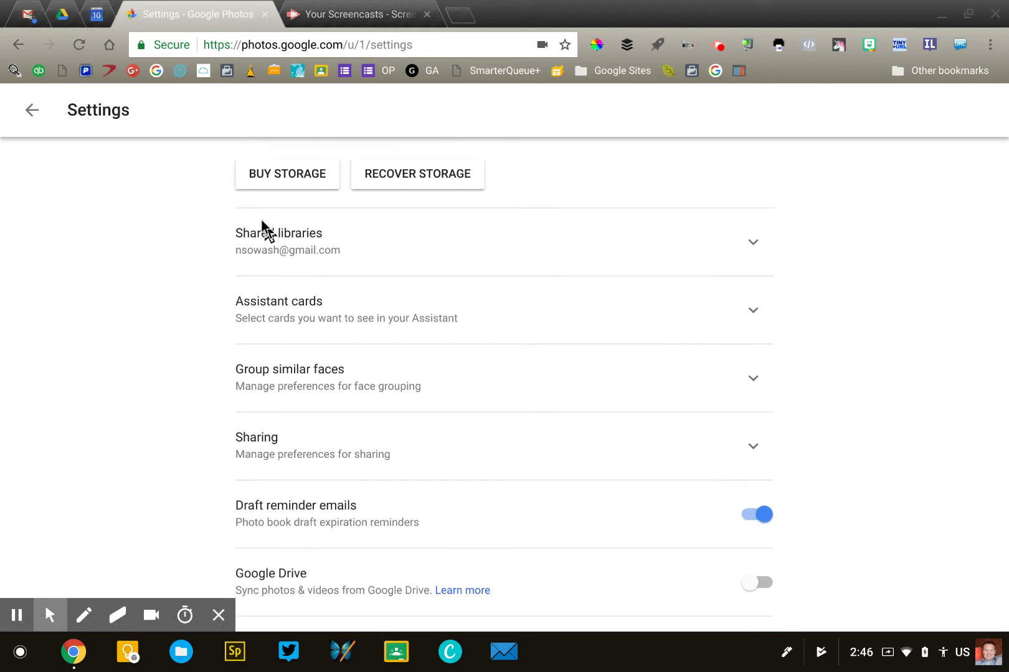
pyautogui.scroll(1, 260, 221)
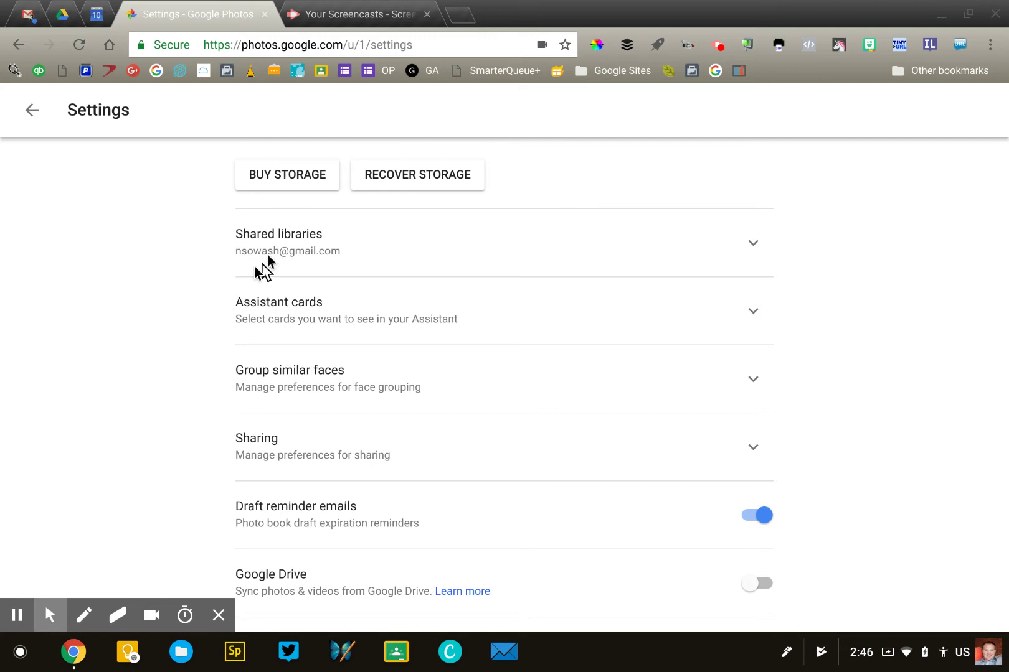
pyautogui.click(337, 245)
pyautogui.click(750, 236)
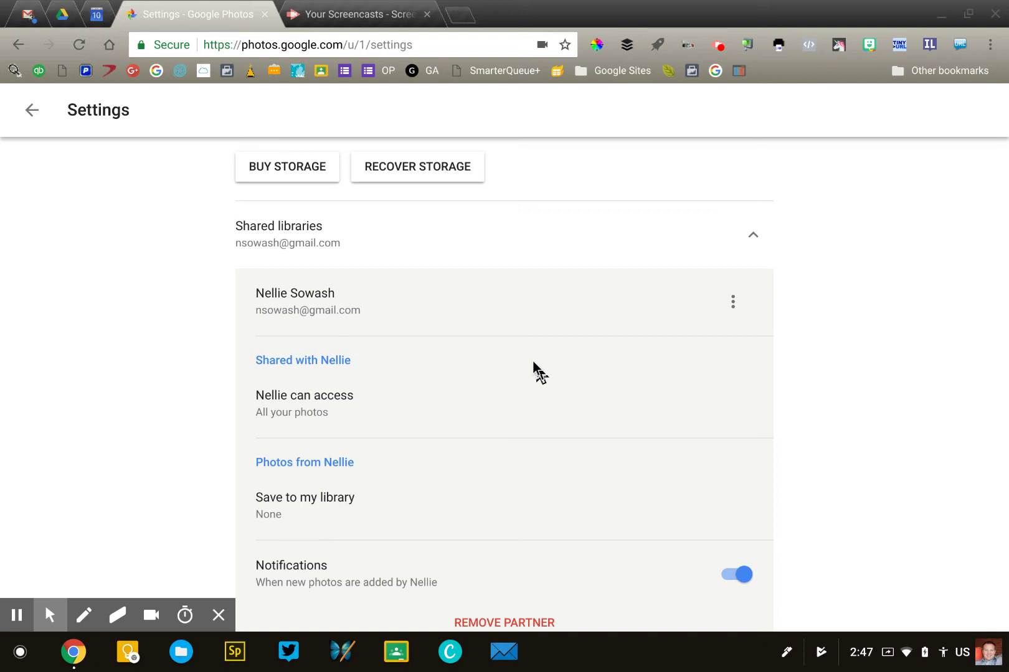
pyautogui.scroll(-1, 533, 363)
pyautogui.click(757, 228)
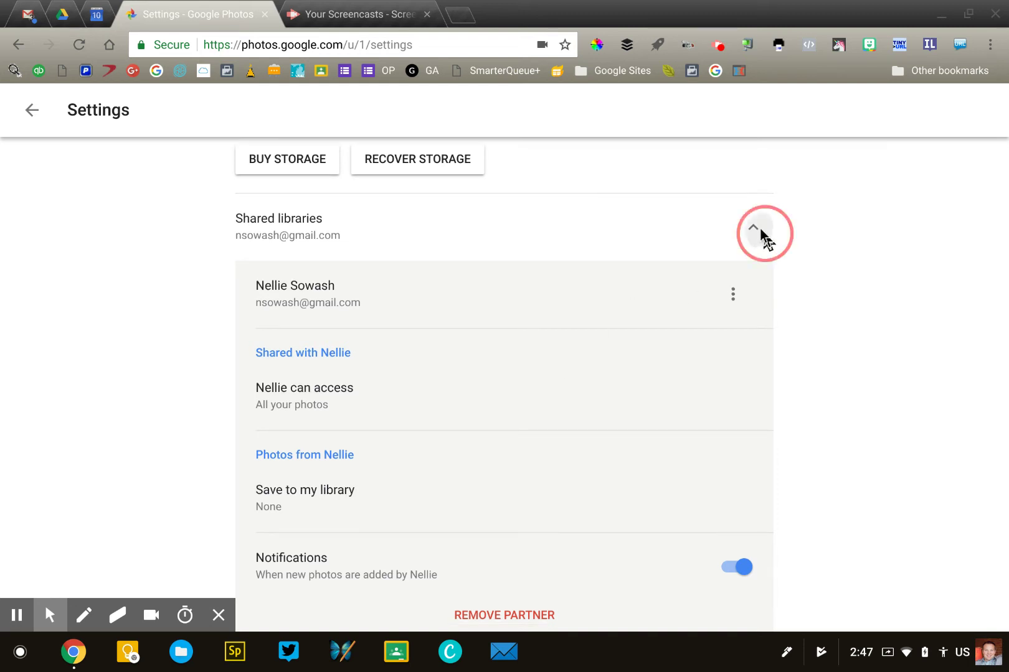
pyautogui.scroll(3, 654, 232)
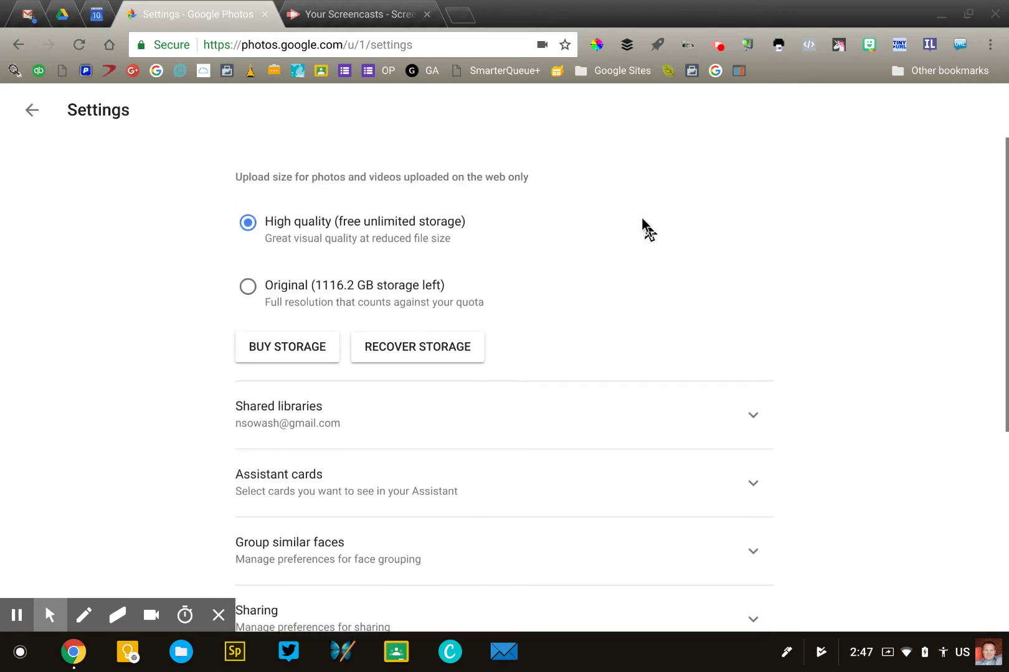
pyautogui.click(24, 114)
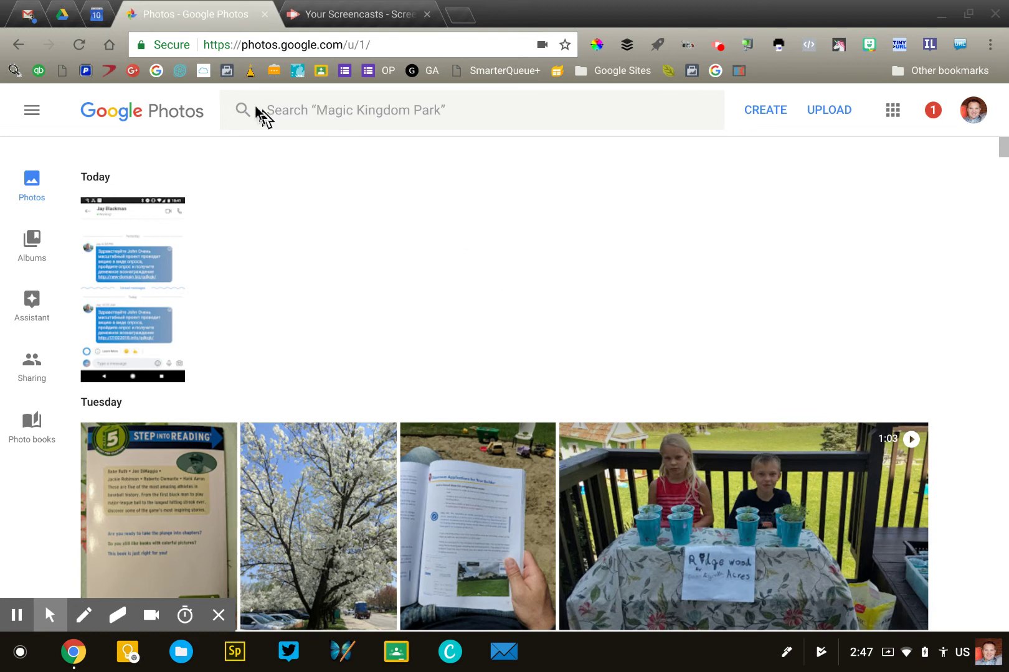
# Open the full People collection from search, decline the incoming Hangouts call, and view the photos of the boy in the orange shirt
pyautogui.click(315, 111)
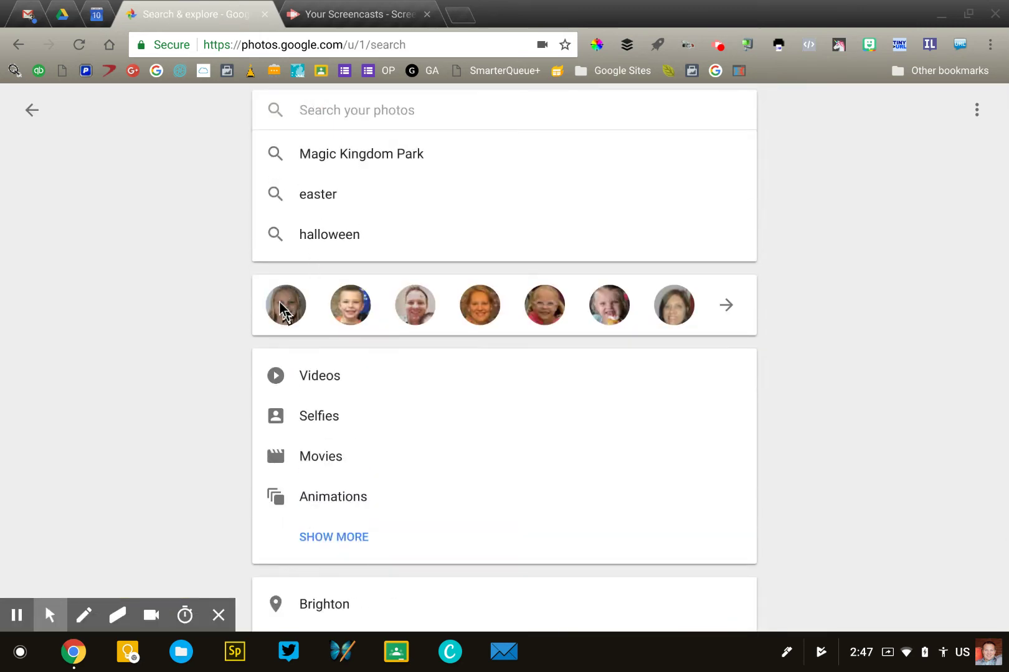
pyautogui.click(727, 307)
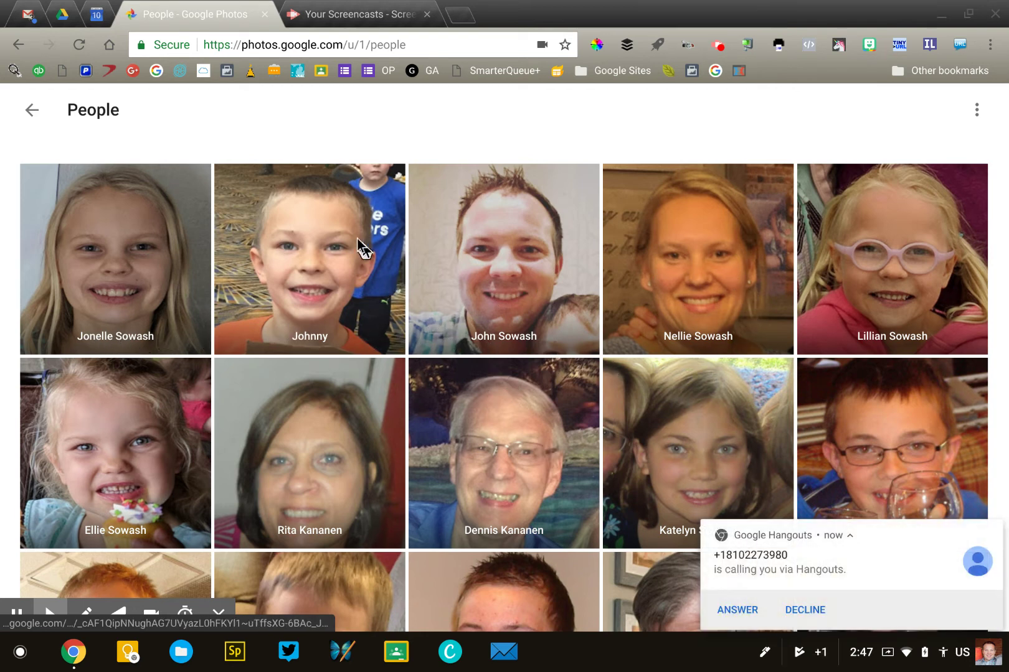
pyautogui.click(803, 605)
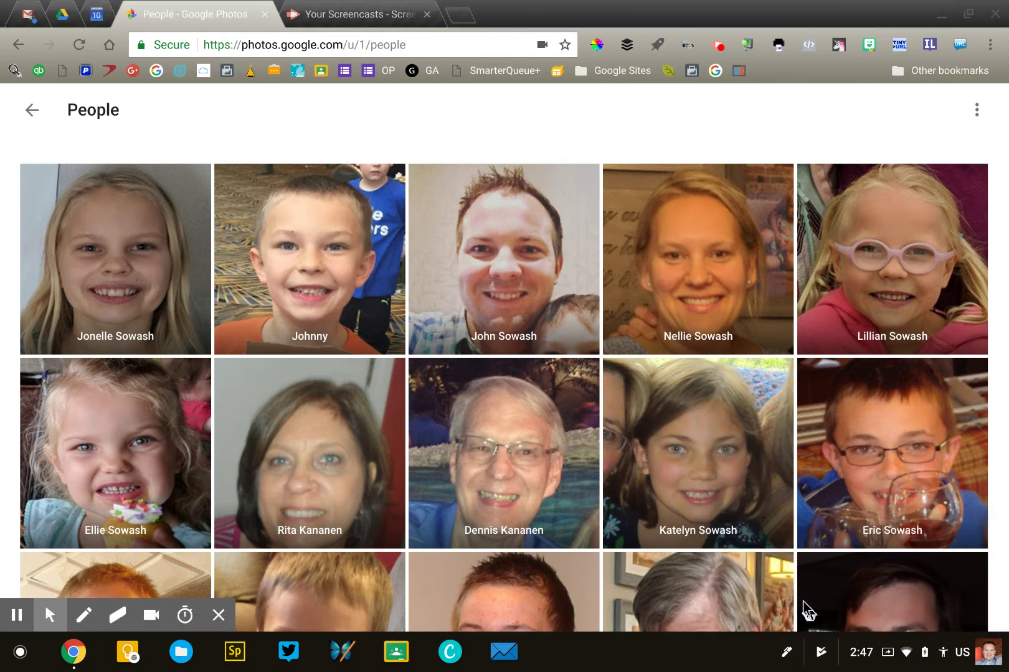
pyautogui.click(317, 268)
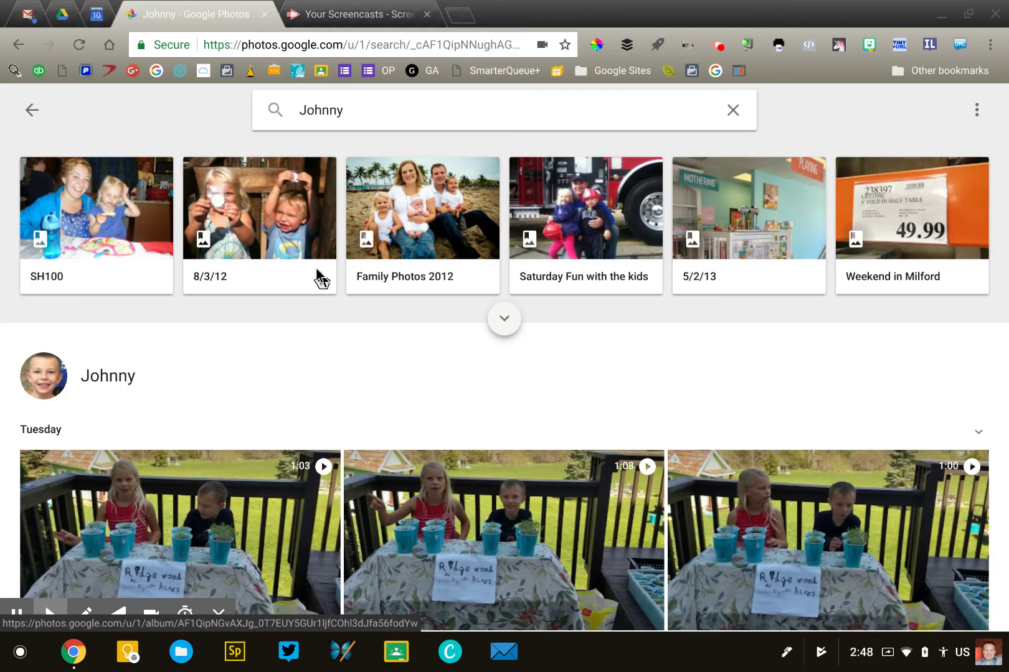
pyautogui.scroll(-10, 316, 334)
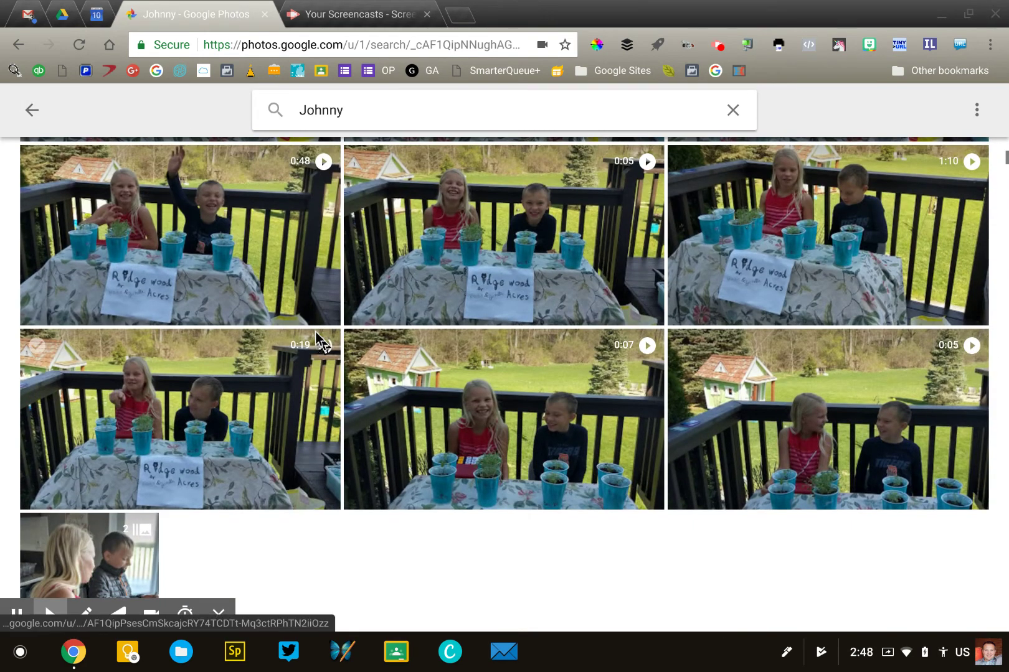
pyautogui.scroll(10, 319, 334)
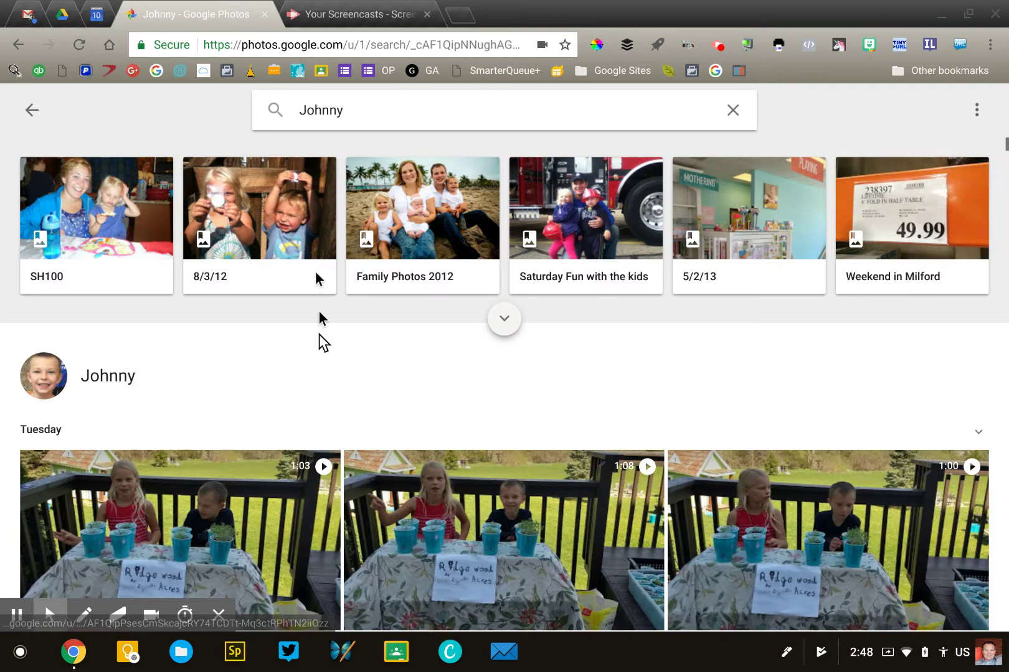
# Replace the person search with a search for "palm tree" and browse the matching photos
pyautogui.click(359, 115)
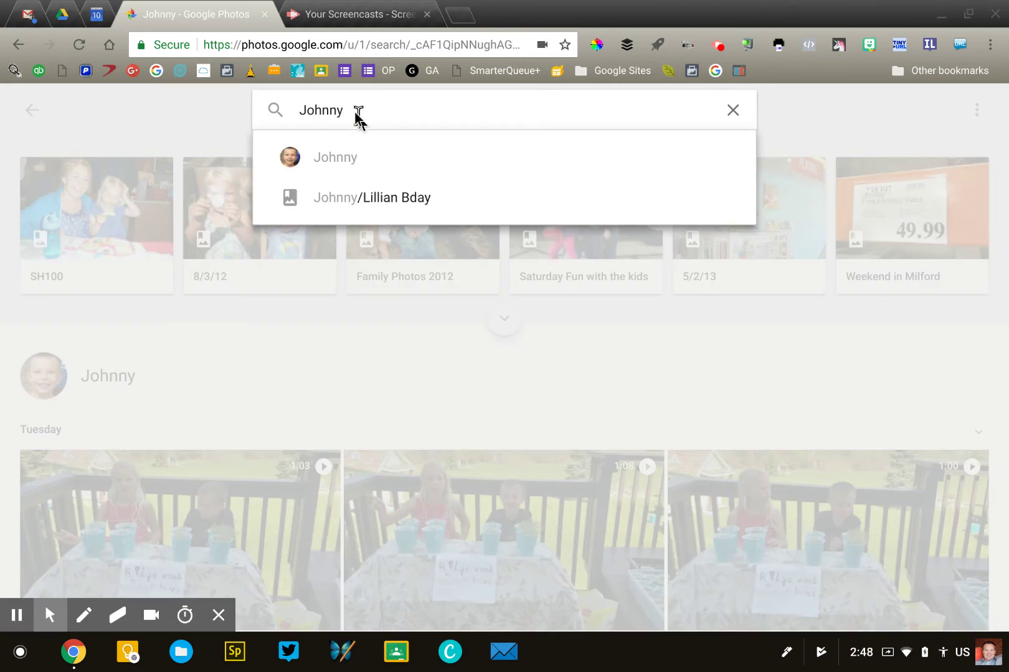
pyautogui.click(734, 111)
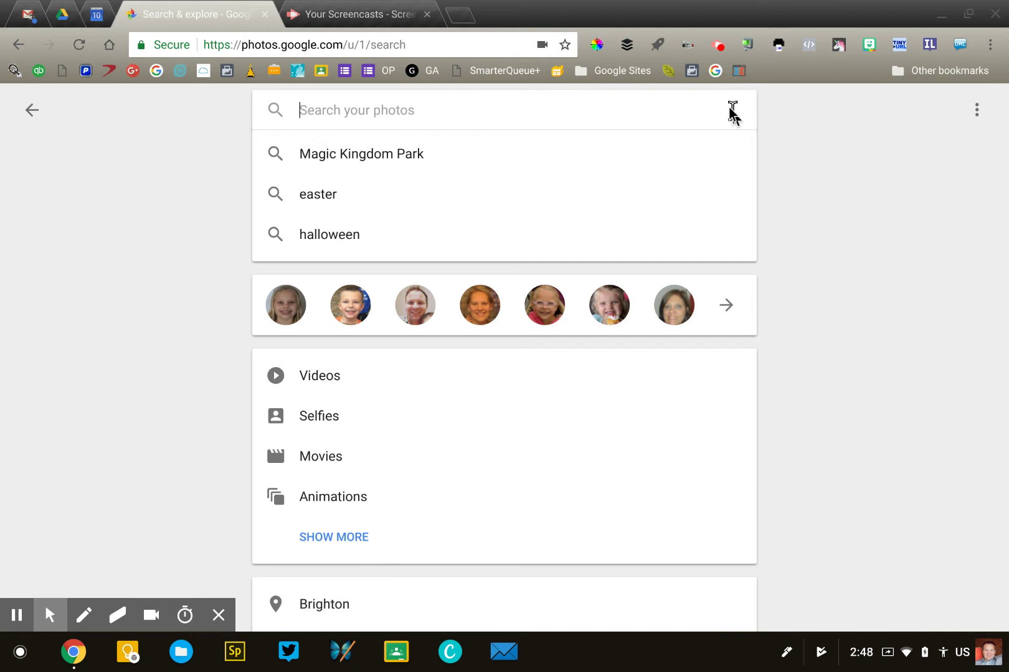
pyautogui.write('palm tree')
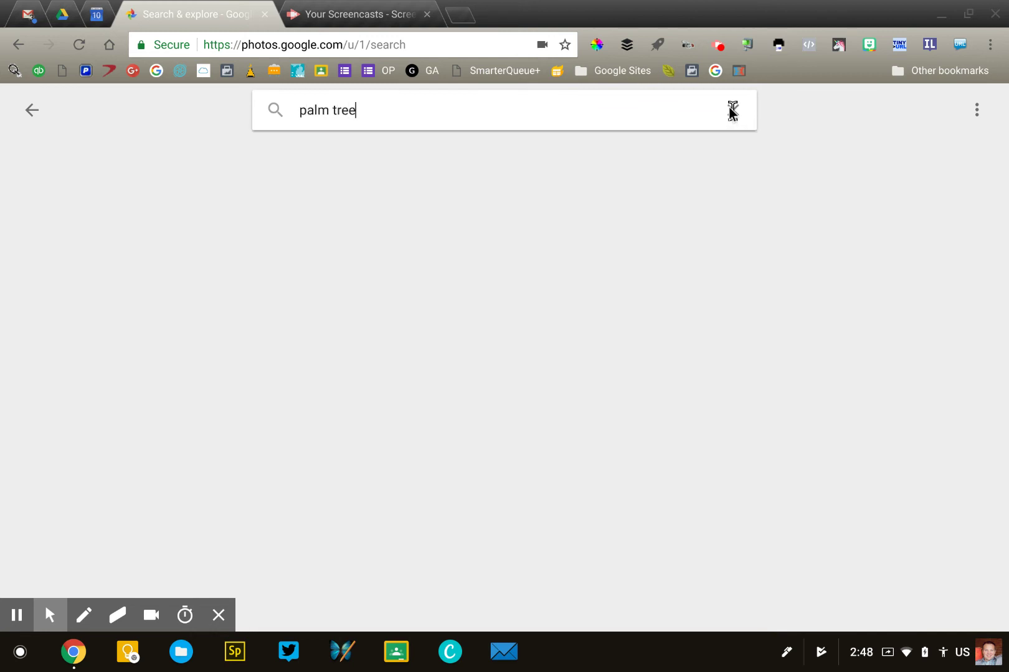
pyautogui.press('Return')
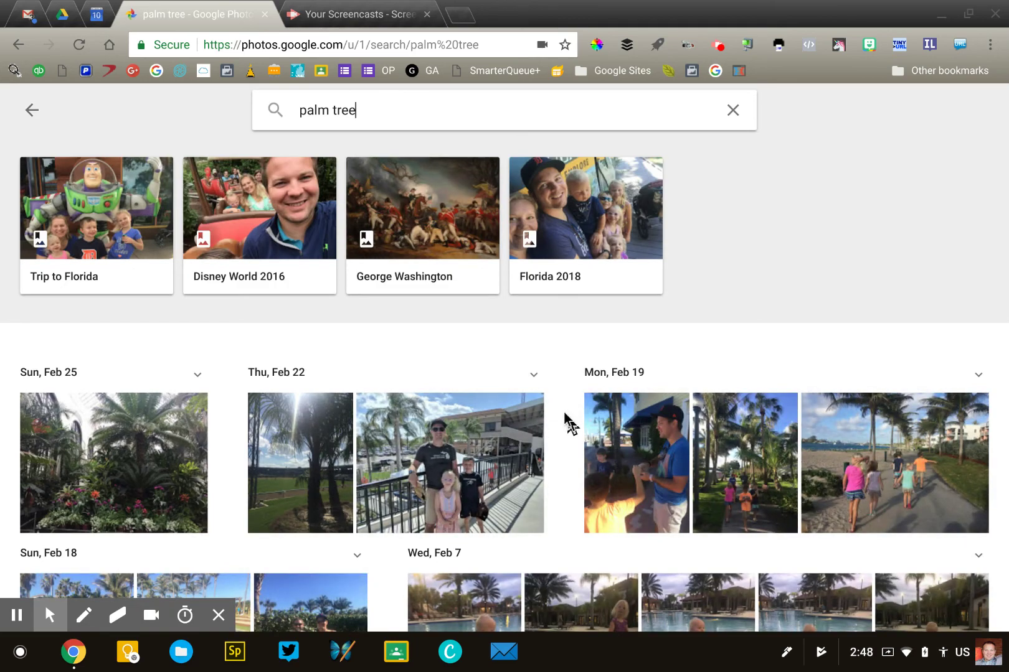
pyautogui.scroll(-7, 564, 413)
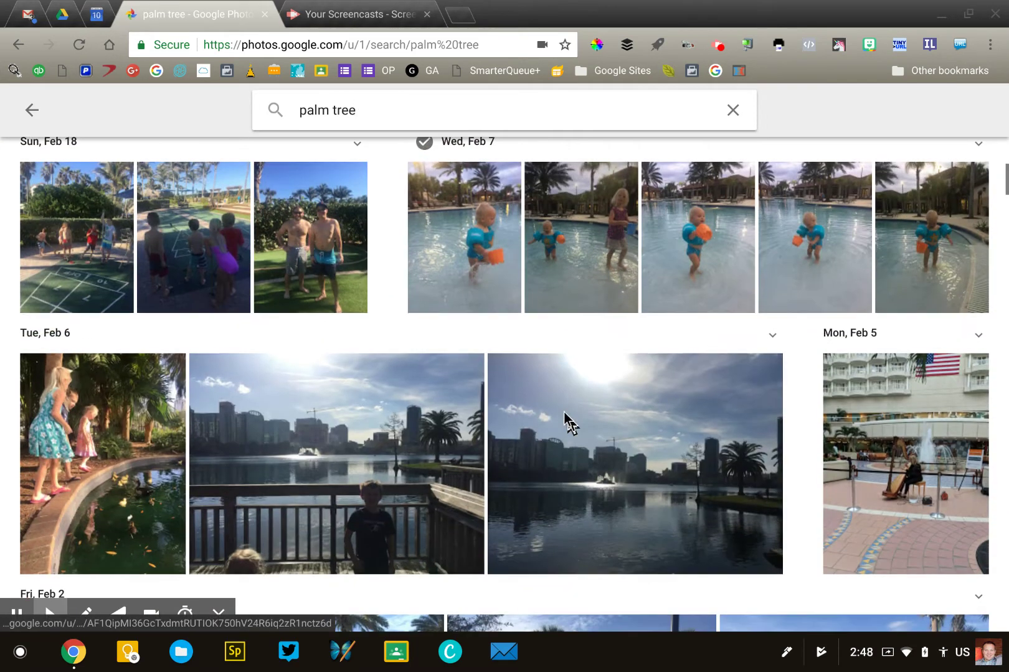
pyautogui.scroll(-4, 564, 414)
pyautogui.scroll(-4, 565, 414)
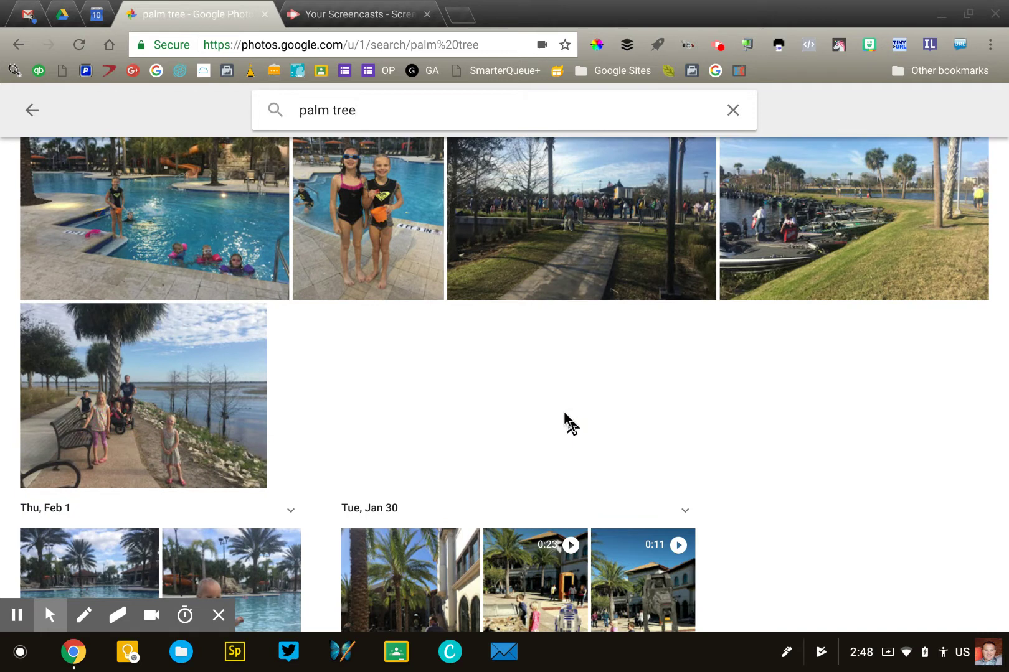
pyautogui.scroll(1, 563, 412)
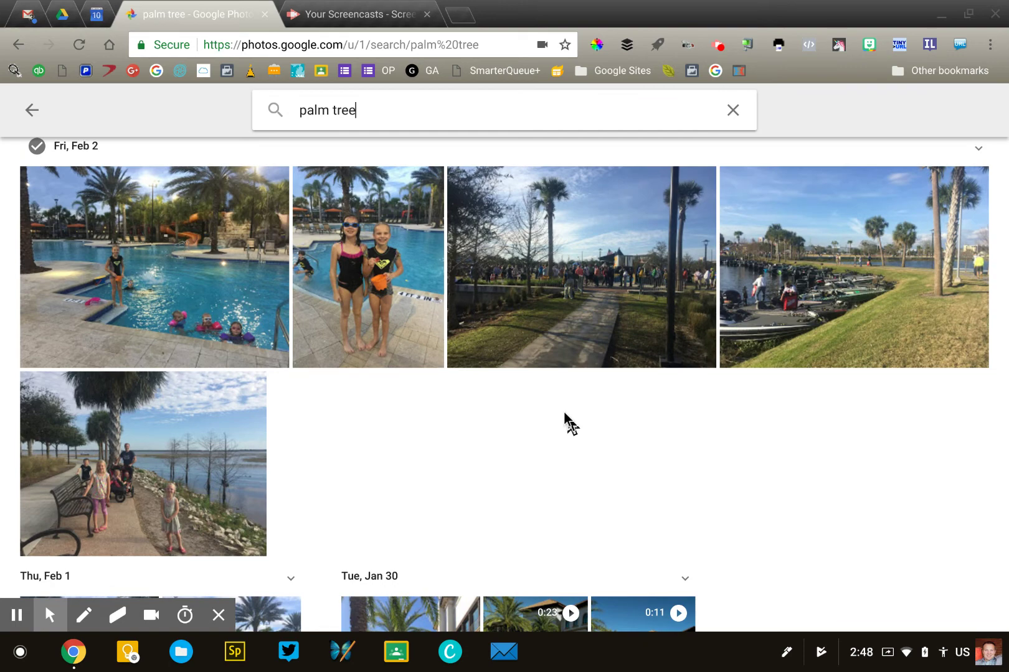
pyautogui.scroll(-1, 563, 412)
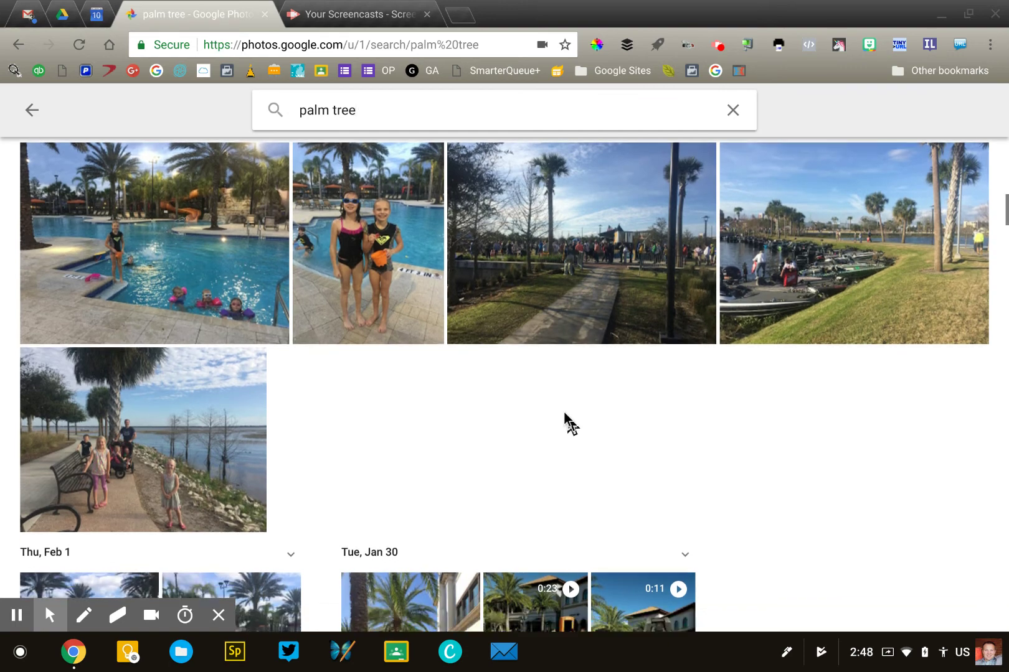
pyautogui.scroll(-15, 157, 435)
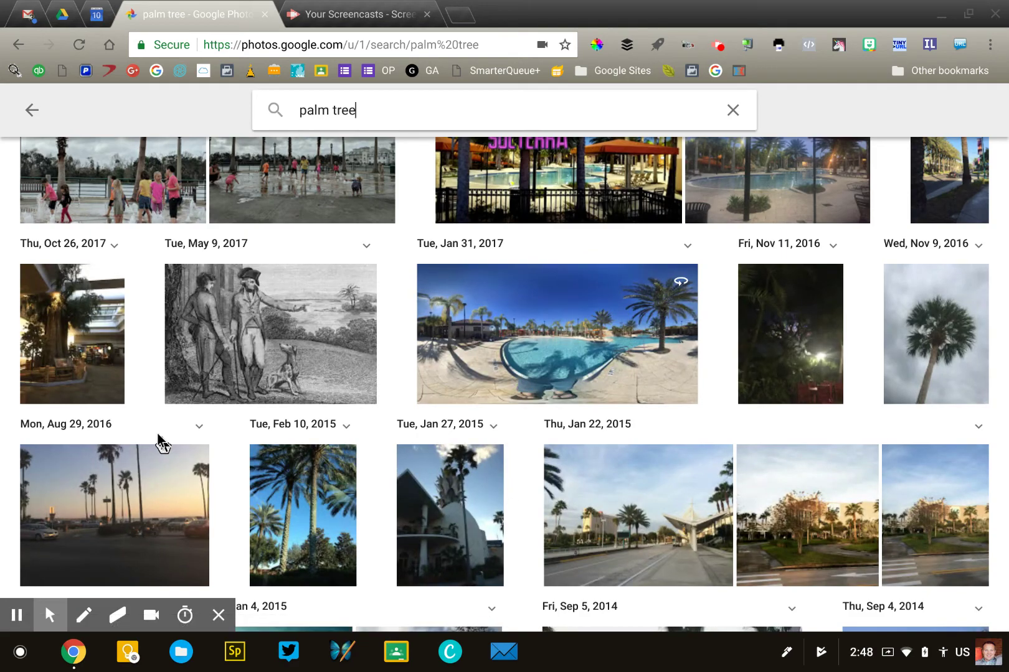
pyautogui.scroll(15, 156, 433)
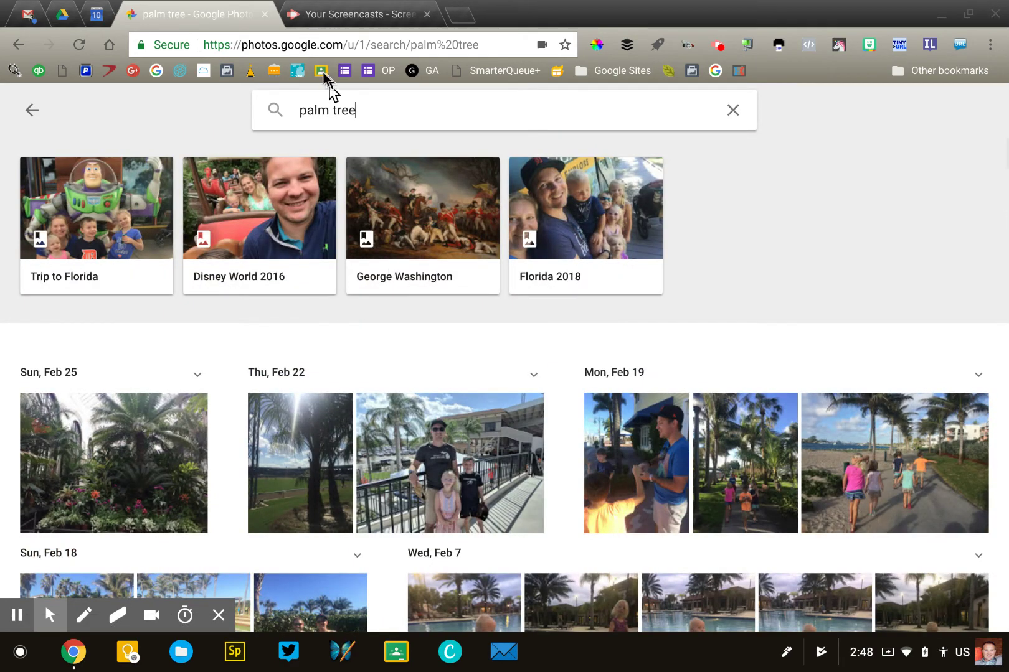
# Search the photos for "rabbit", look through the matches, and return to the main photo library
pyautogui.tripleClick(326, 108)
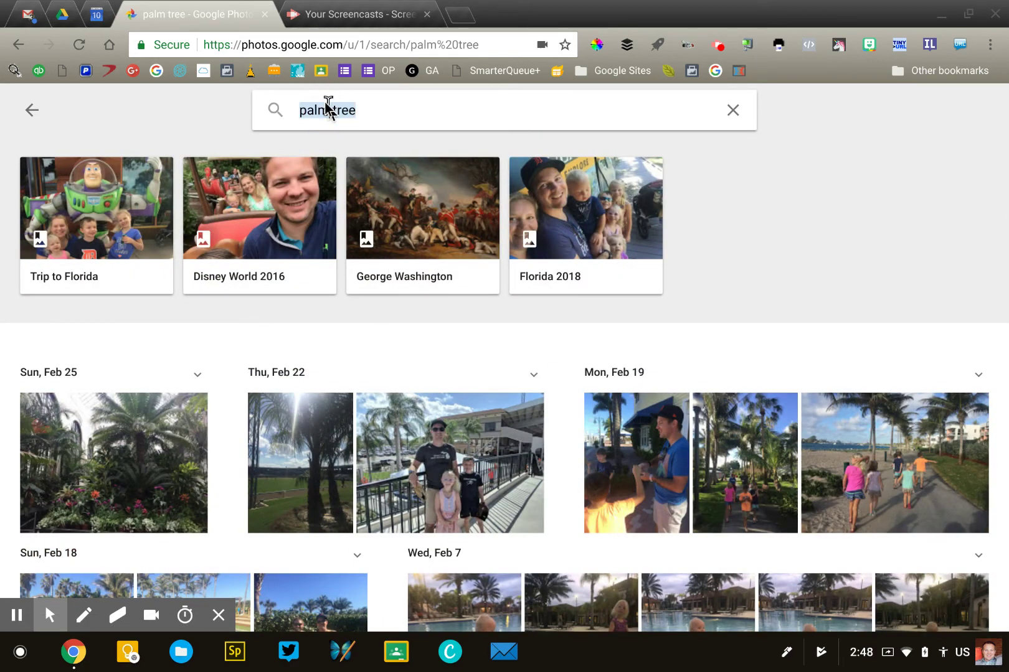
pyautogui.write('rabbit')
pyautogui.press('Return')
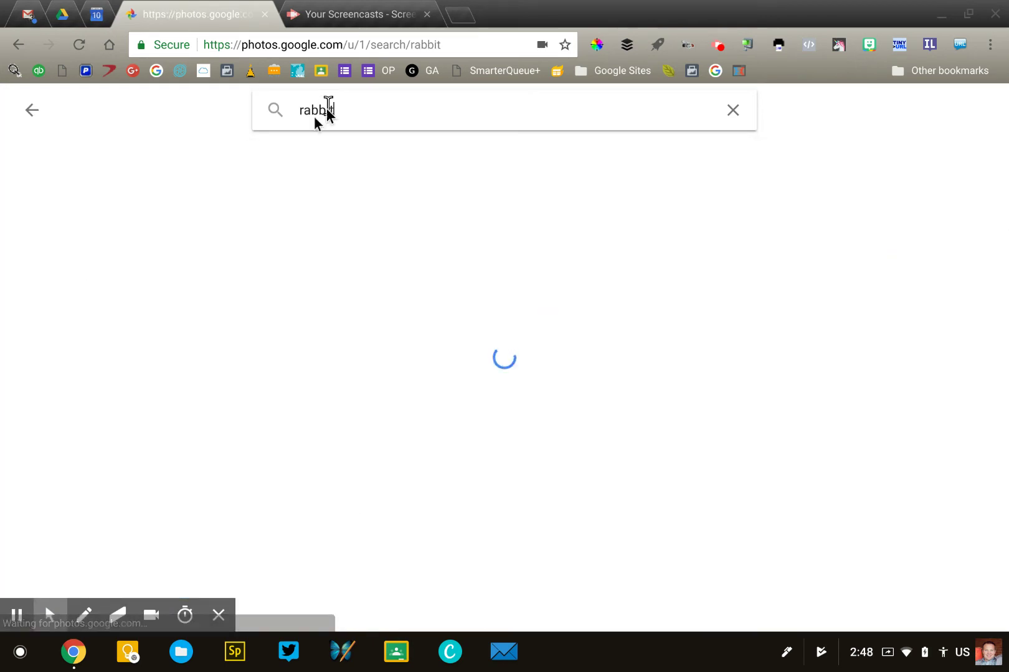
pyautogui.scroll(-1, 501, 483)
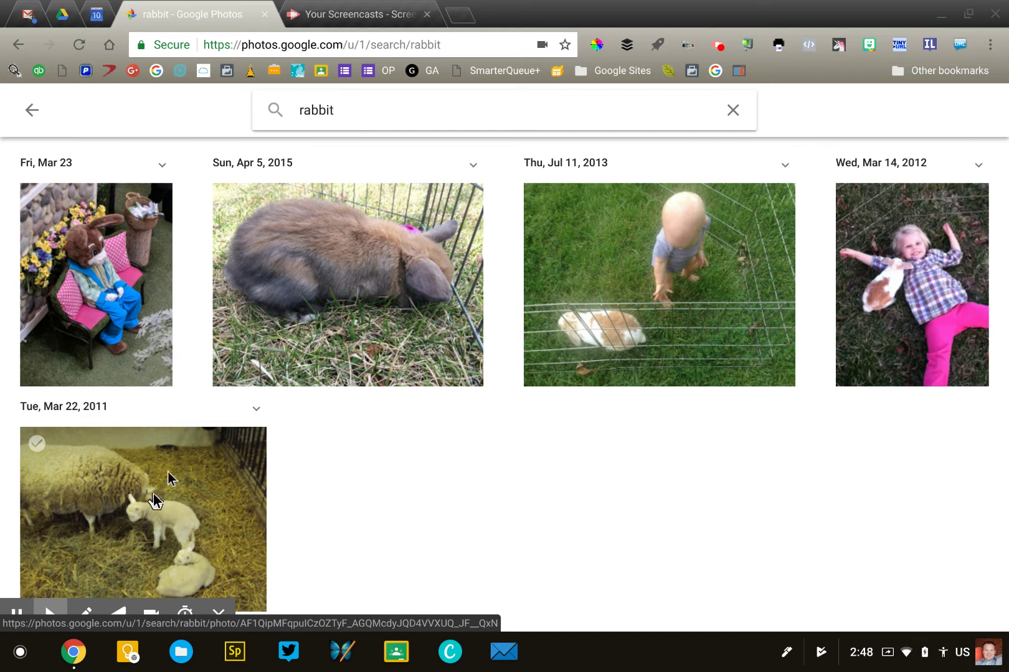
pyautogui.click(727, 108)
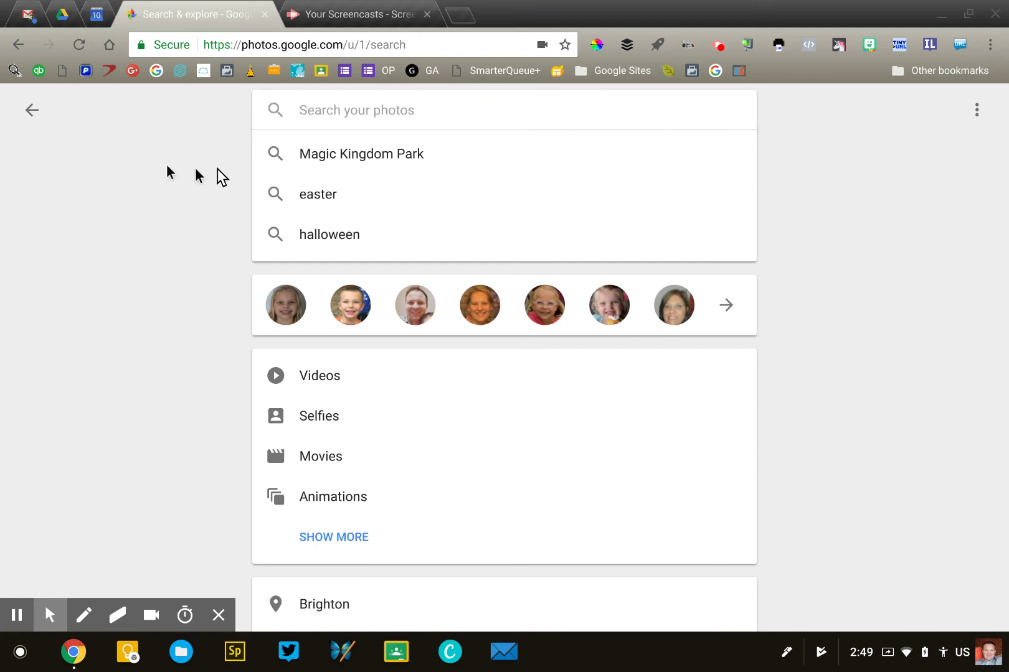
pyautogui.click(29, 114)
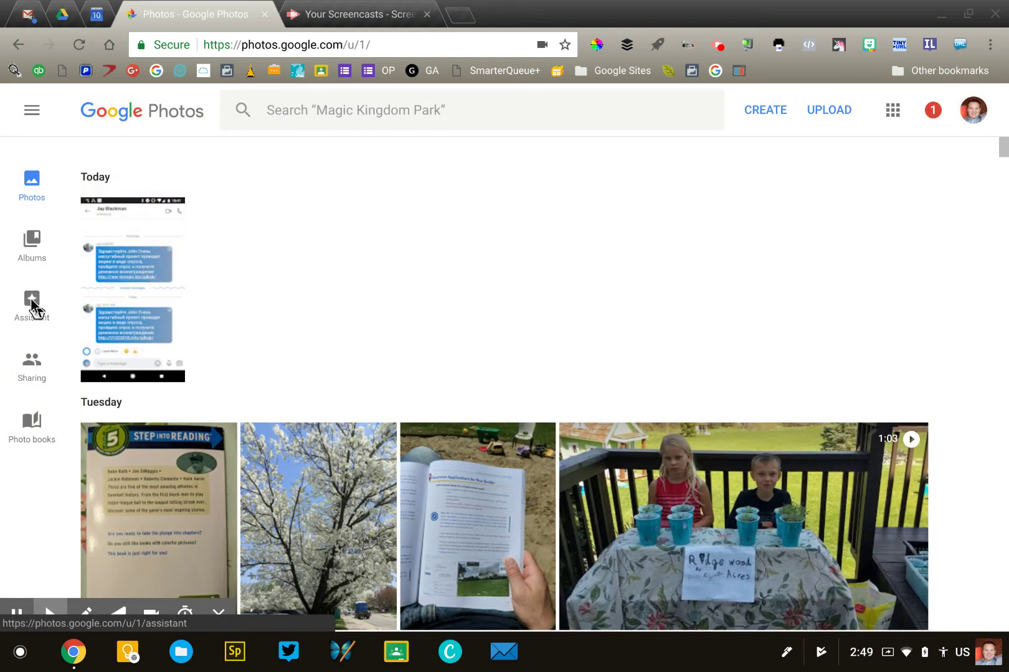
# Open the Assistant and review its suggestion cards, including Rediscover this day, Movie, Animation from video and the archive suggestion
pyautogui.click(32, 301)
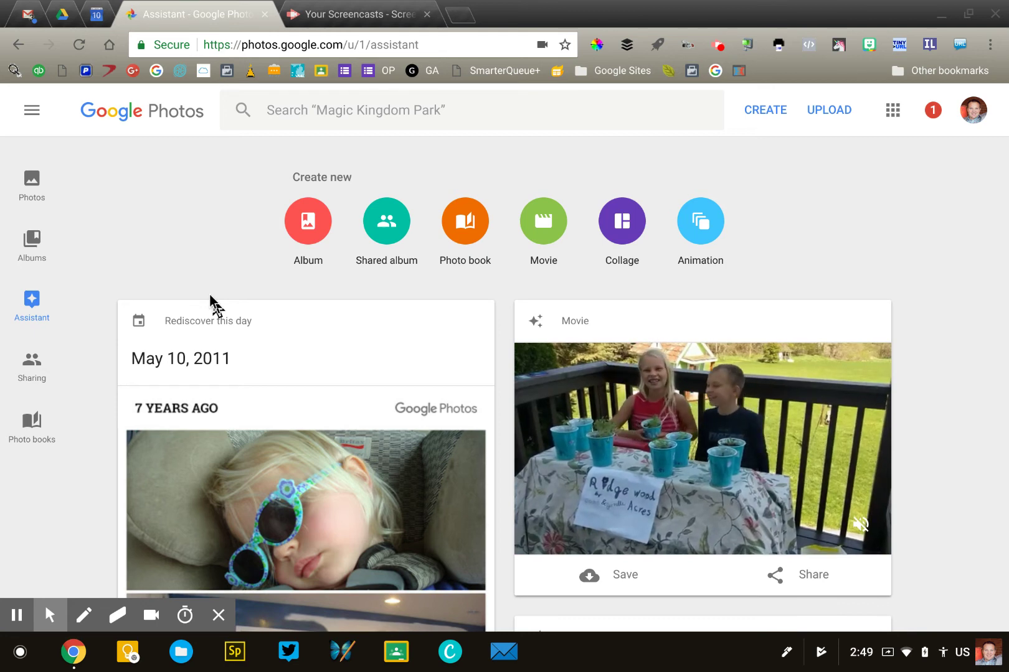
pyautogui.scroll(-3, 210, 297)
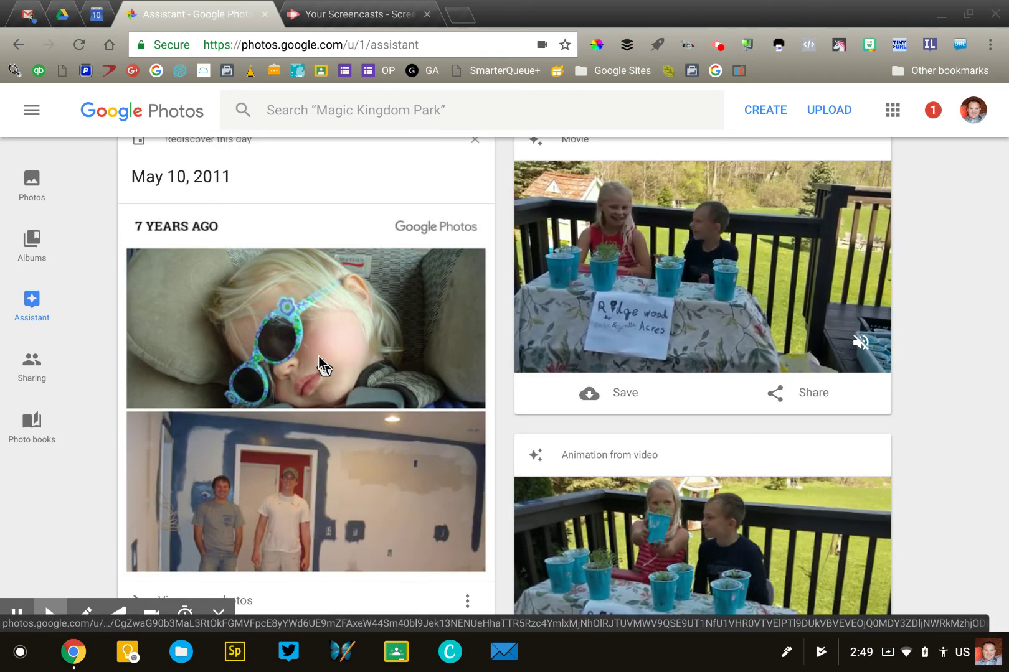
pyautogui.scroll(2, 318, 357)
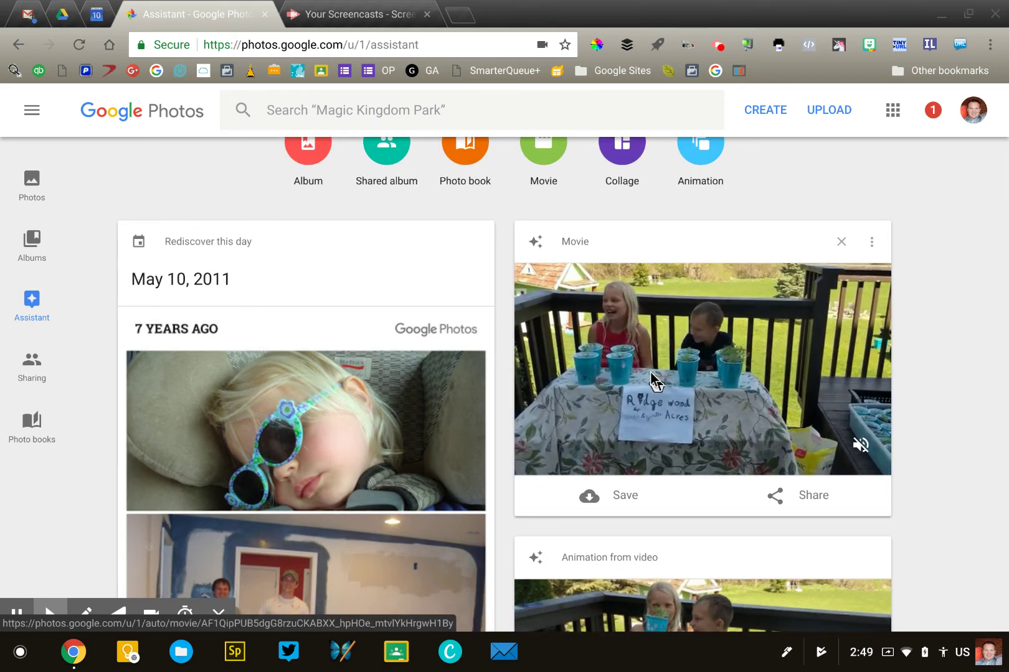
pyautogui.scroll(-5, 650, 372)
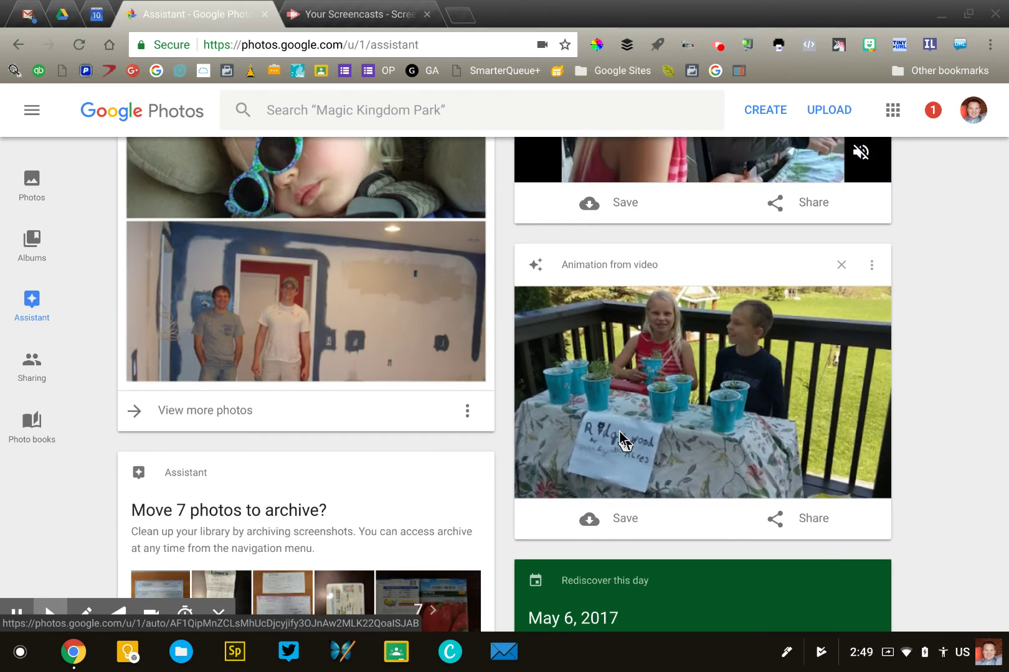
pyautogui.scroll(-4, 619, 432)
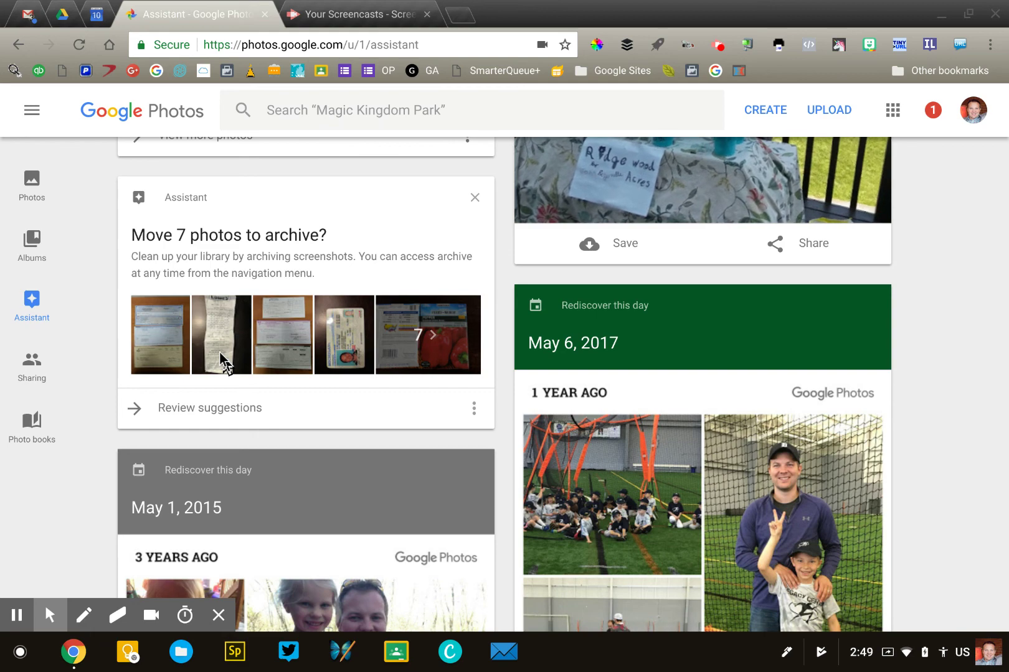
pyautogui.scroll(-4, 219, 353)
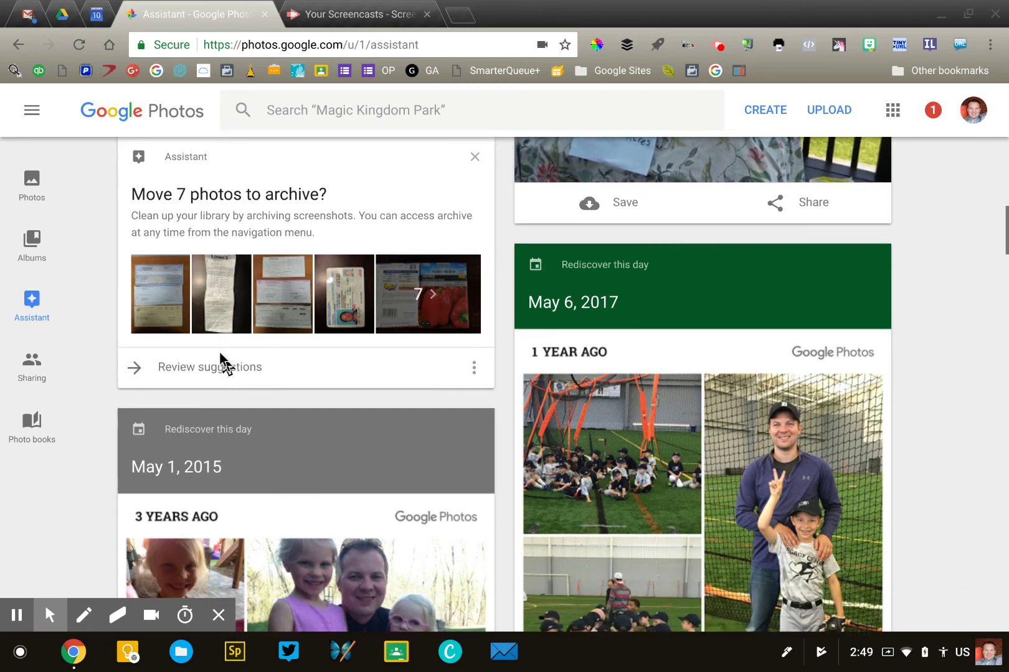
pyautogui.scroll(-18, 219, 352)
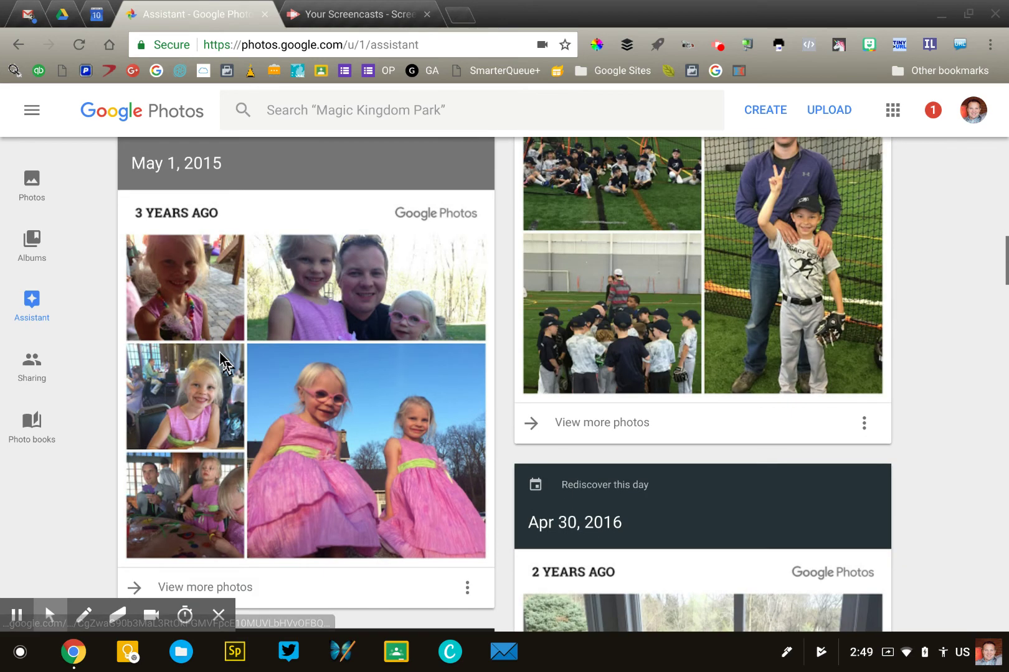
# Browse further down the Assistant's creations to examine the Trip to Florida album, the pool and swing movies, and the stylized water slide photo
pyautogui.scroll(-15, 219, 352)
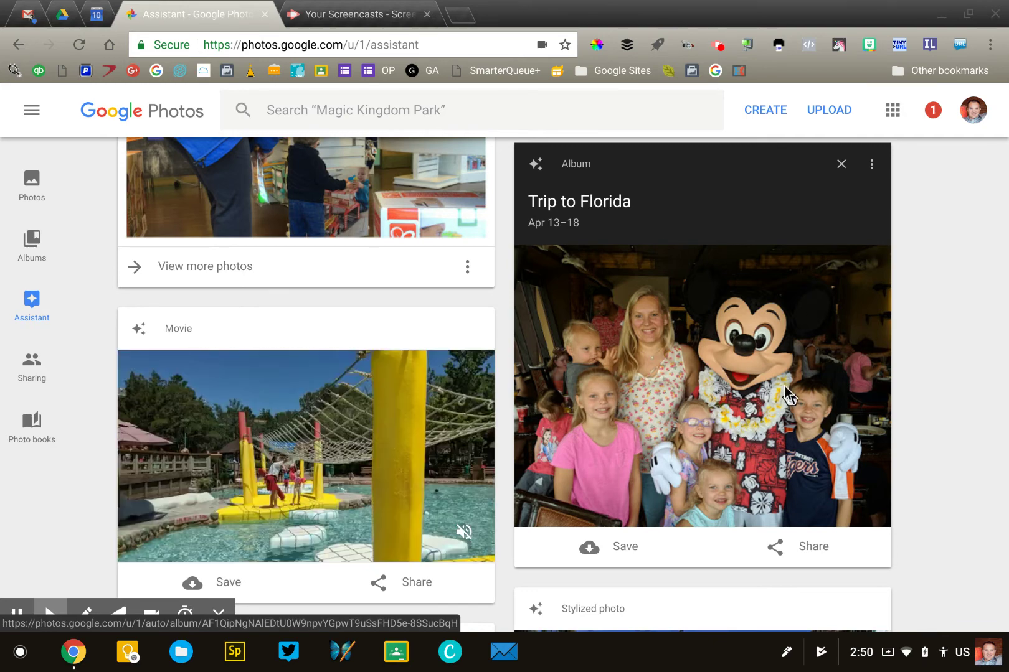
pyautogui.scroll(-3, 785, 386)
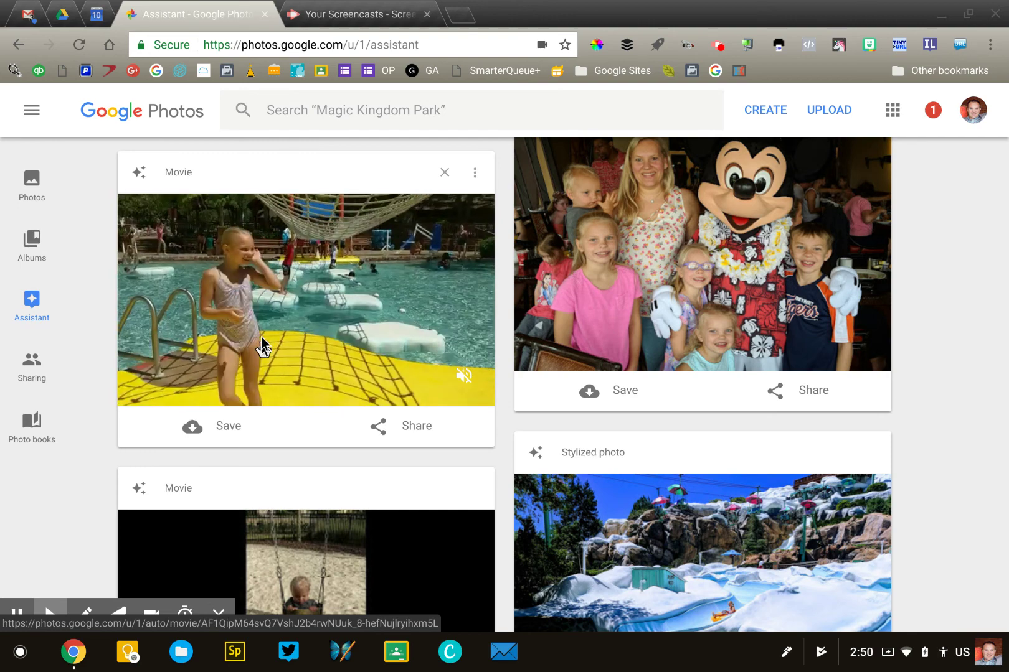
pyautogui.scroll(-3, 539, 336)
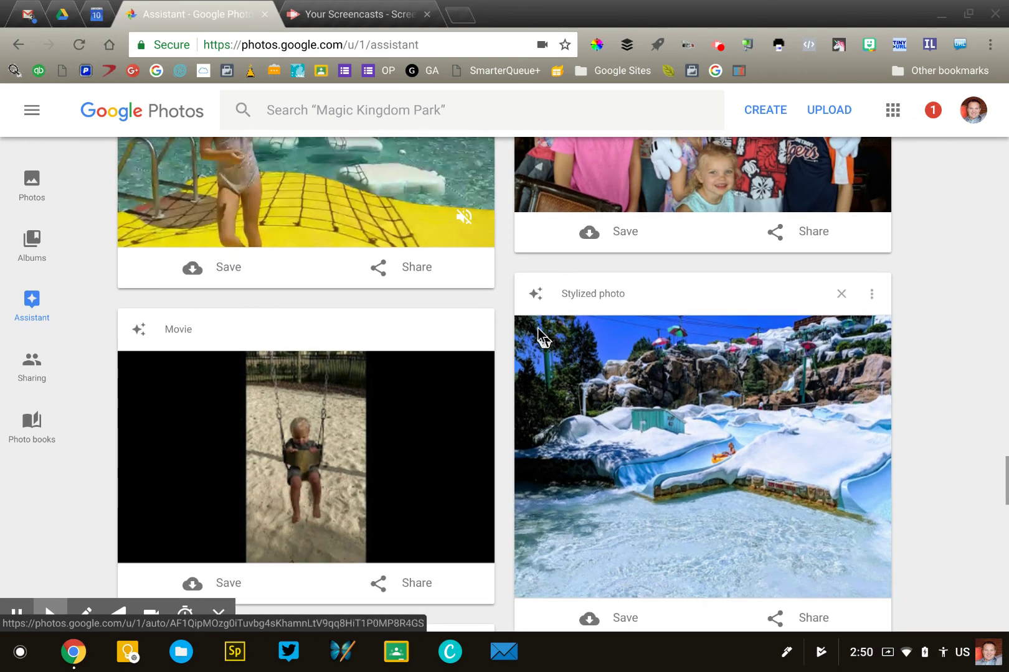
pyautogui.scroll(1, 539, 332)
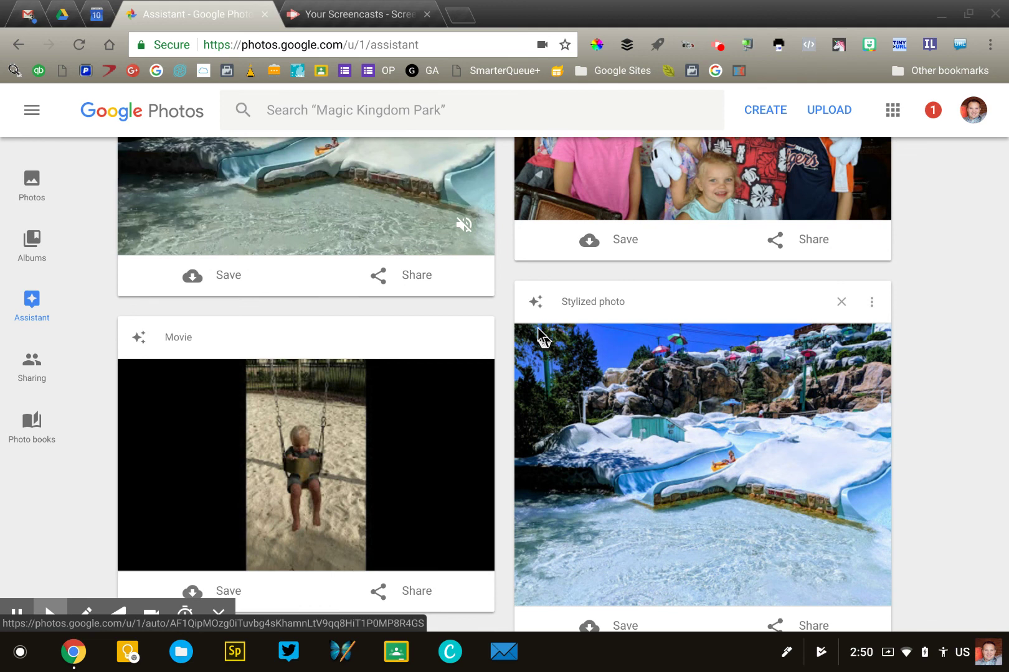
pyautogui.scroll(-2, 539, 330)
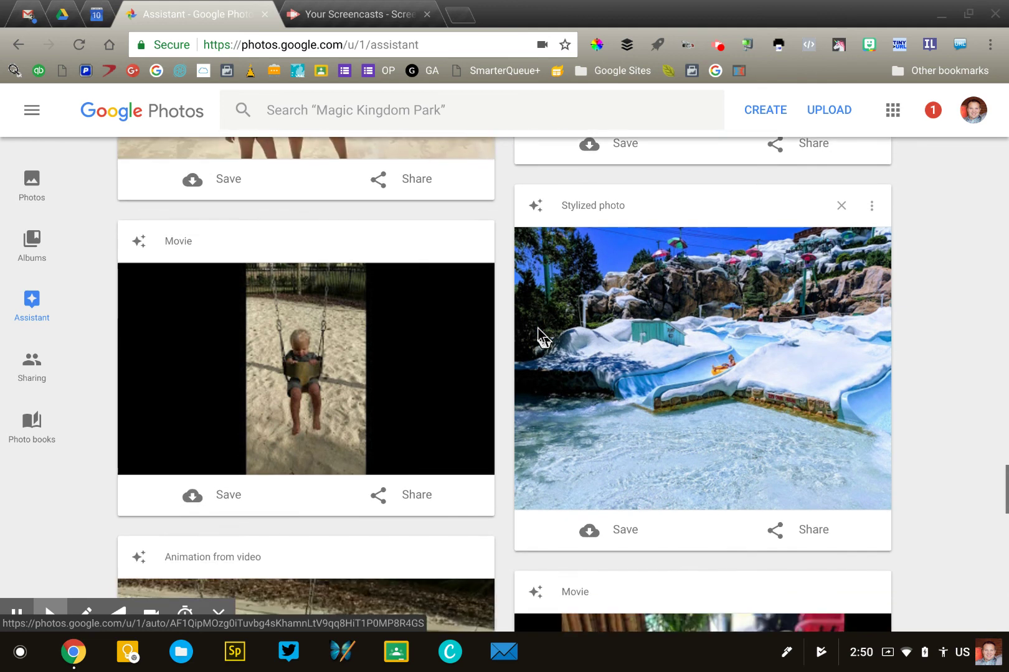
pyautogui.scroll(-1, 538, 328)
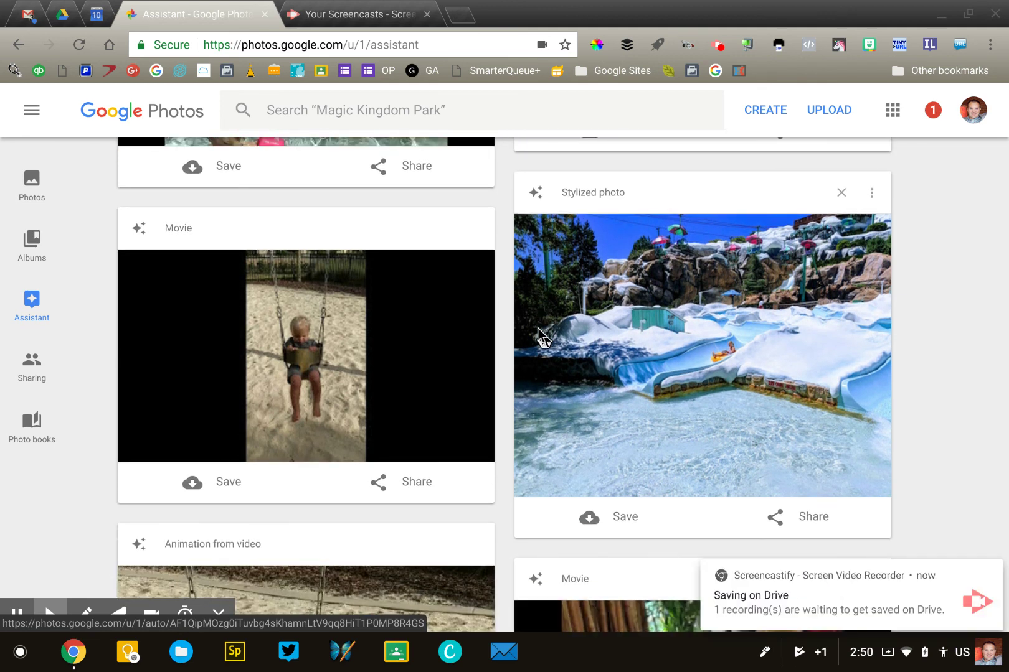